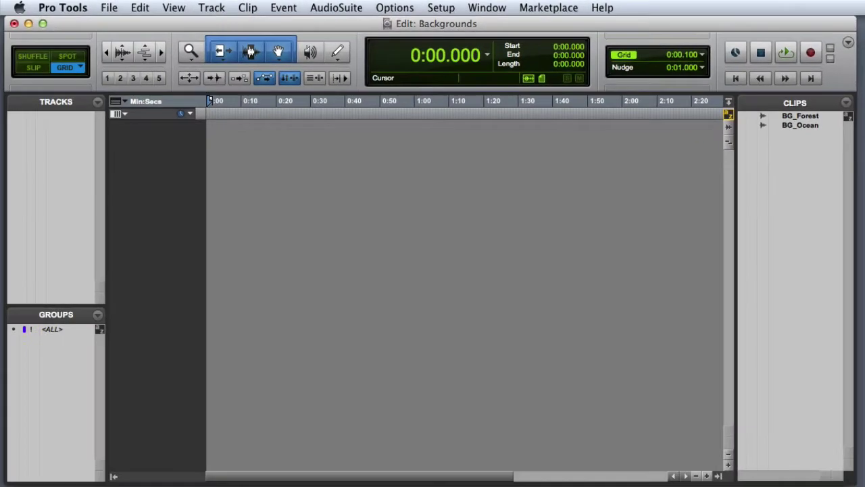
# Drag BG_Forest from the Clips list to create a new BG_Forest track at the timeline start
pyautogui.moveTo(814, 117); pyautogui.dragTo(63, 168)
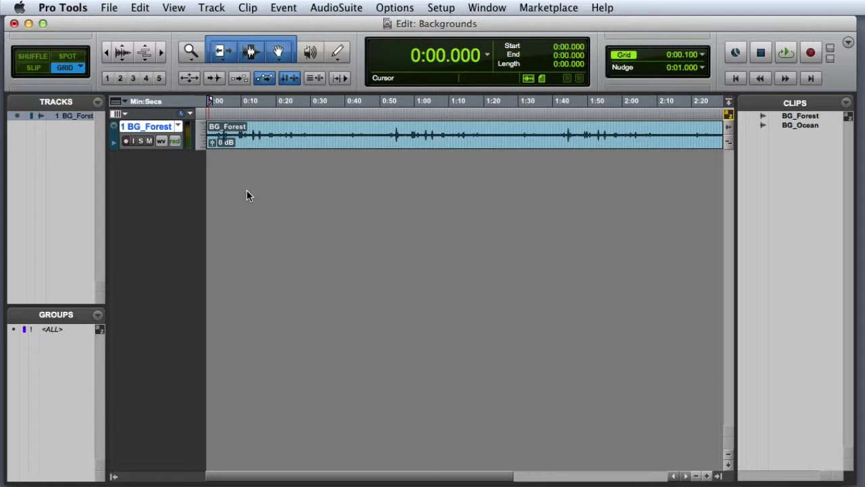
# Set the BG_Forest track to jumbo height and select 10 seconds from 1:28.500 to 1:38.500
pyautogui.click(202, 138)
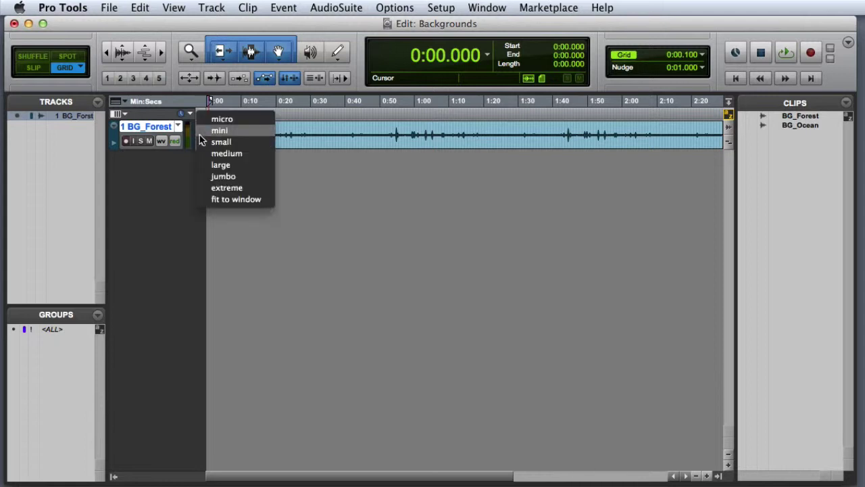
pyautogui.click(209, 178)
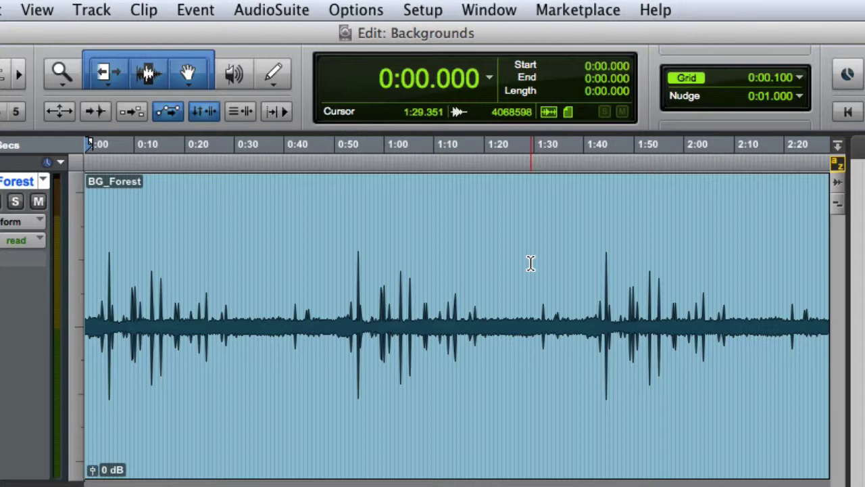
pyautogui.click(527, 264)
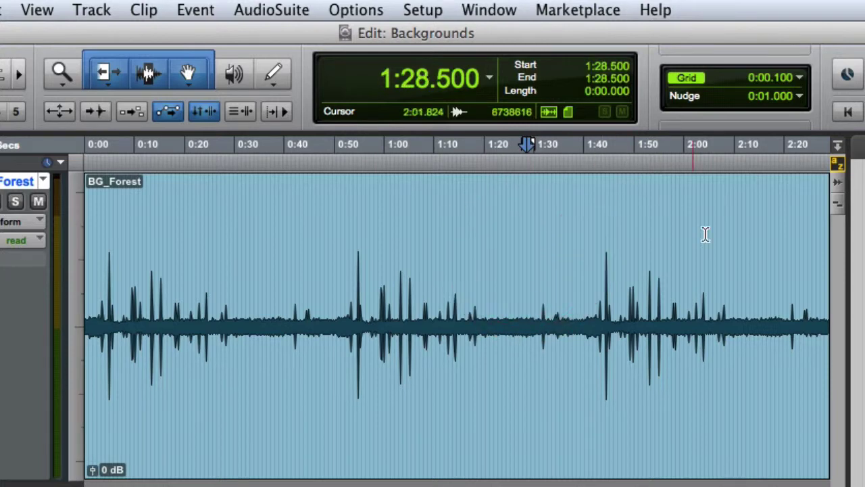
pyautogui.click(600, 93)
pyautogui.write('10')
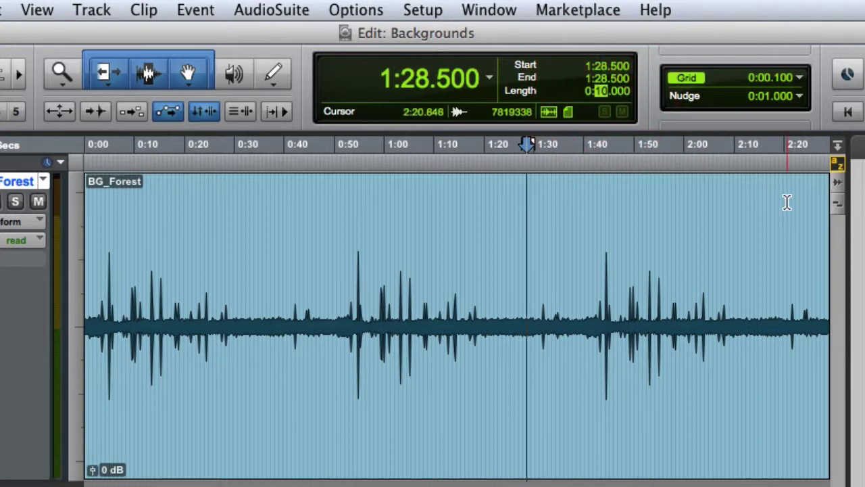
pyautogui.press('Return')
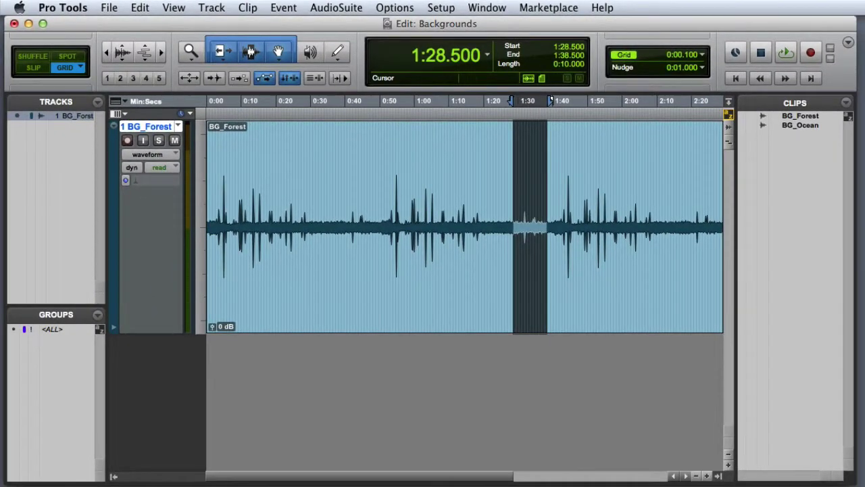
pyautogui.press('space')
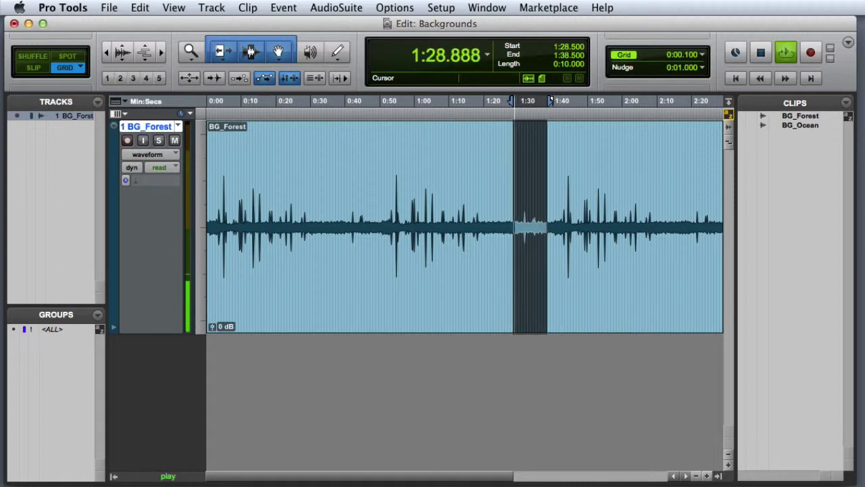
pyautogui.press('space')
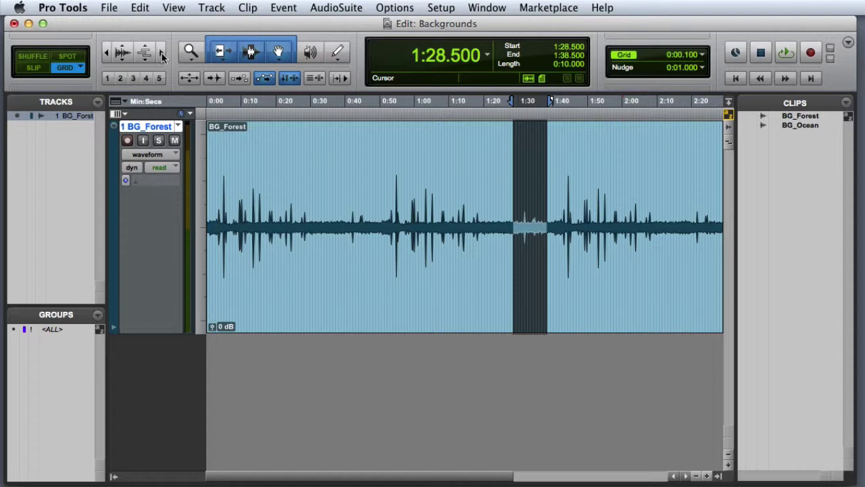
# Trim the clip to the 10-second selection with Edit > Trim Clip > To Selection
pyautogui.click(143, 8)
pyautogui.moveTo(220, 321)
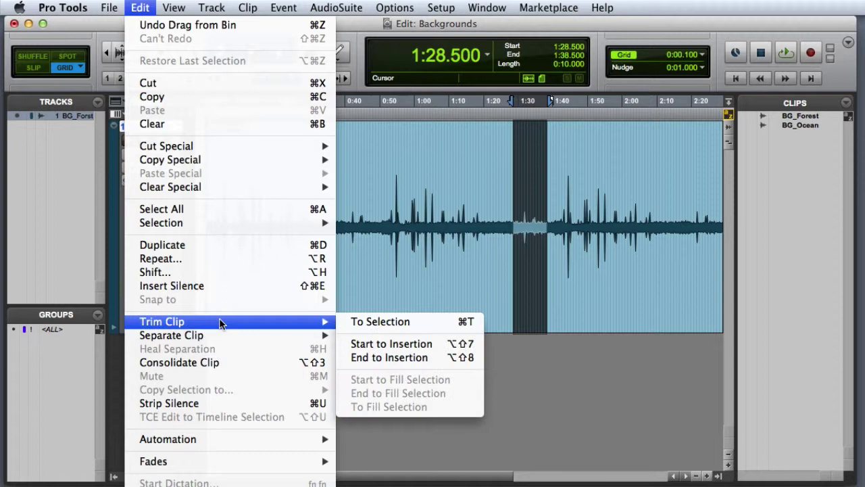
pyautogui.click(436, 323)
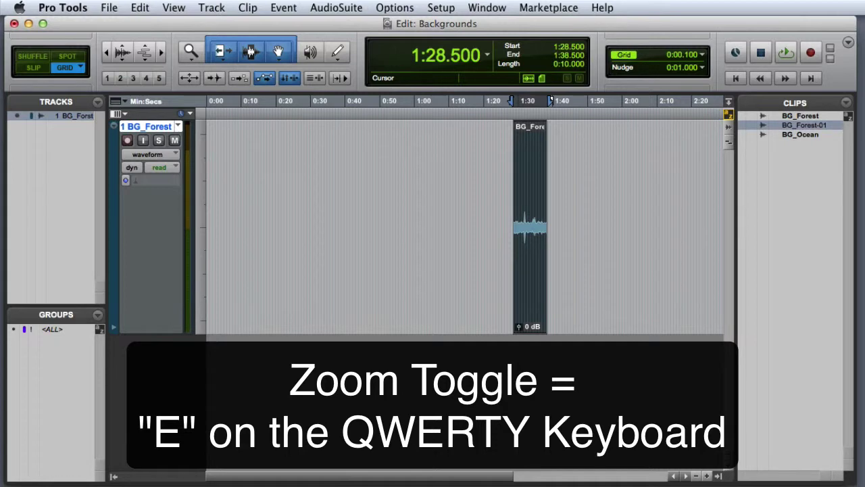
# Zoom the view onto the trimmed BG_Forest-01 clip with Zoom Toggle (E)
pyautogui.press('e')
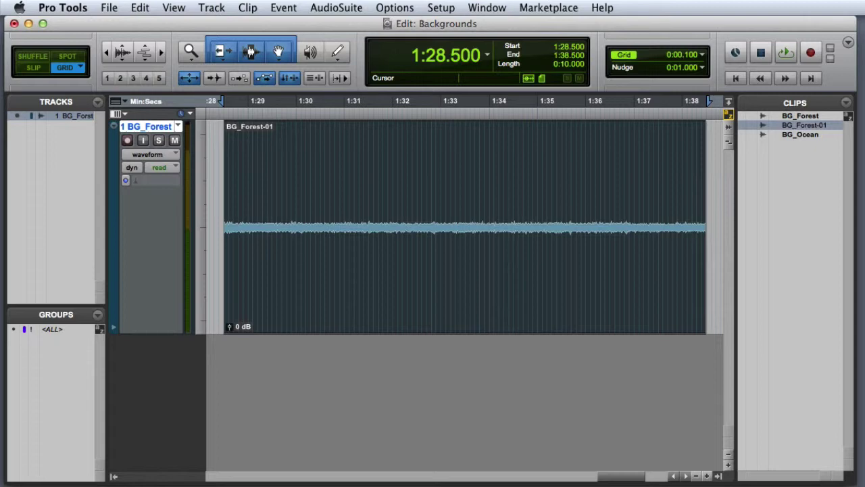
# Zoom out and duplicate BG_Forest-01 into three copies spanning 1:28.500 to 1:58.500
pyautogui.click(108, 54)
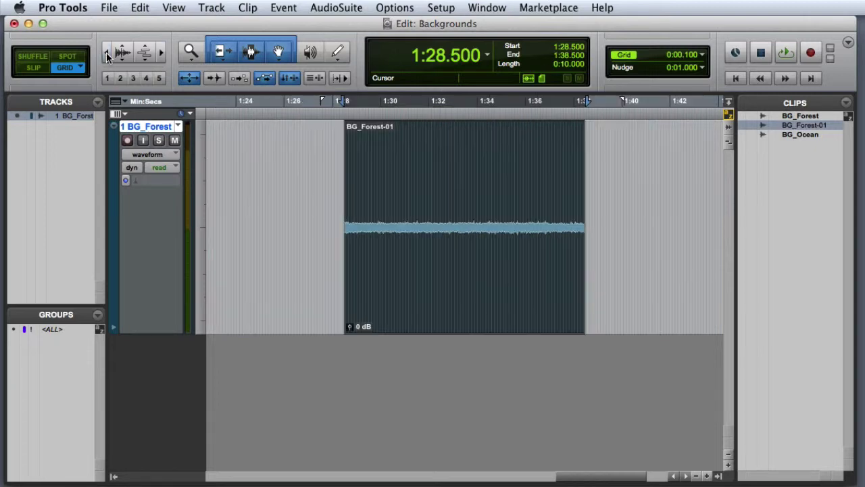
pyautogui.click(107, 54)
pyautogui.hscroll(2, 213, 251)
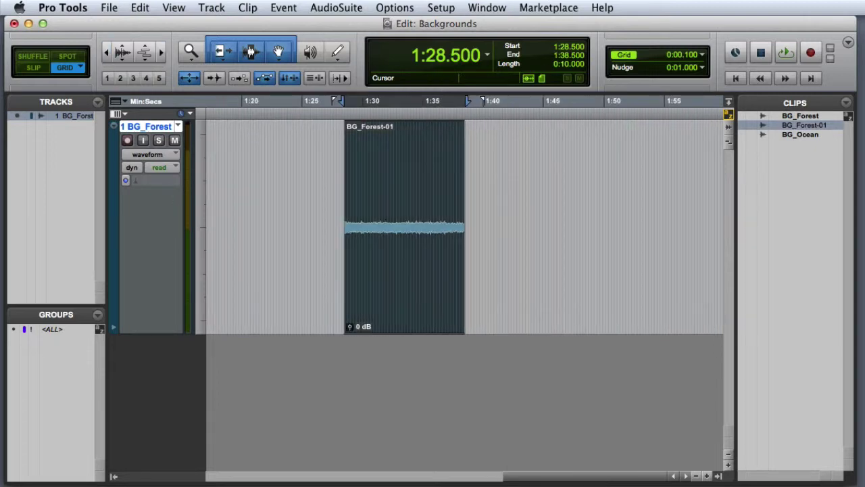
pyautogui.press('super+d')
pyautogui.press('super+d')
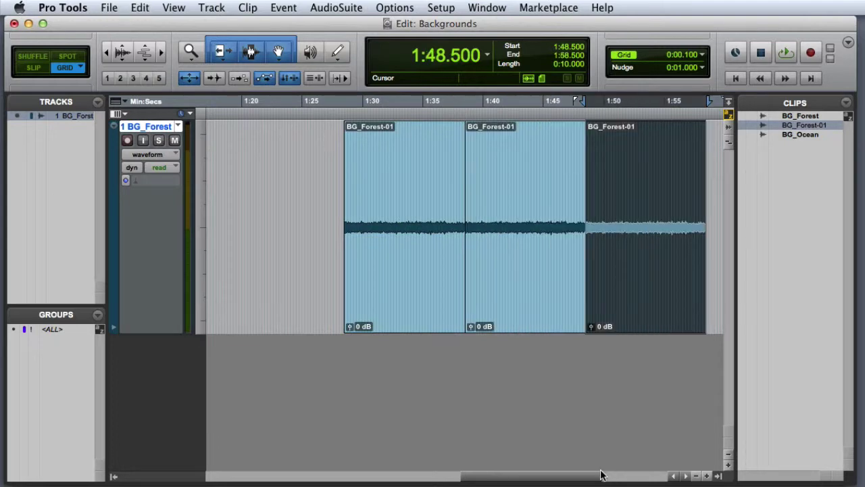
pyautogui.moveTo(584, 473); pyautogui.dragTo(599, 479)
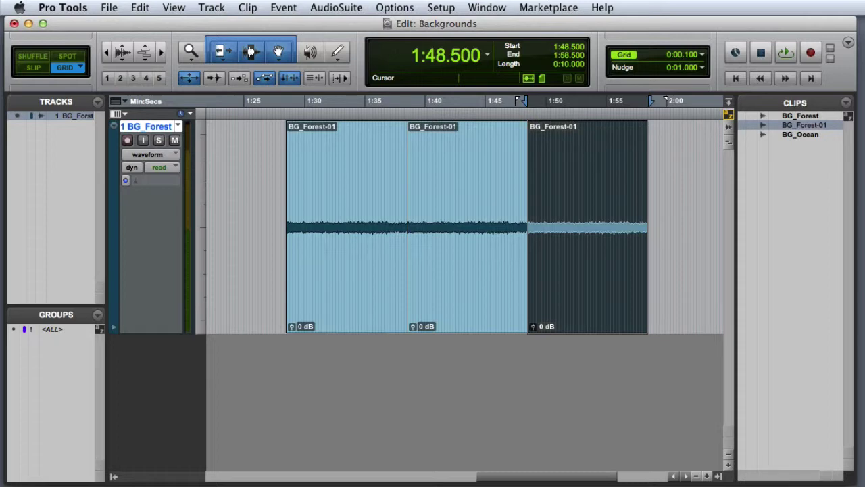
# Apply 500 ms Equal Power crossfades and end fades across all three BG_Forest-01 copies
pyautogui.keyDown('shift'); pyautogui.click(337, 294); pyautogui.keyUp('shift')
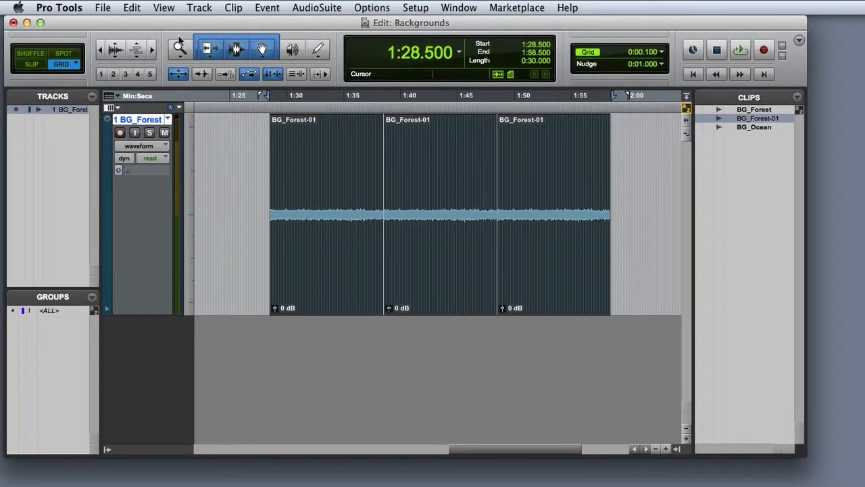
pyautogui.click(147, 7)
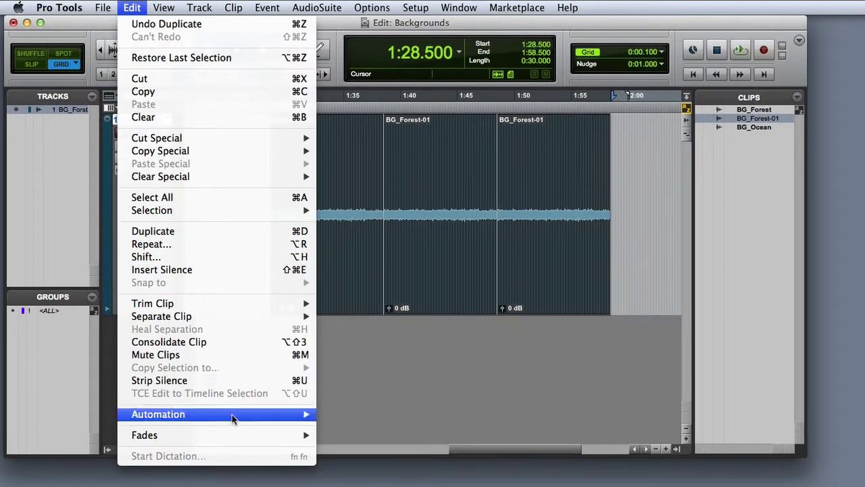
pyautogui.moveTo(231, 440)
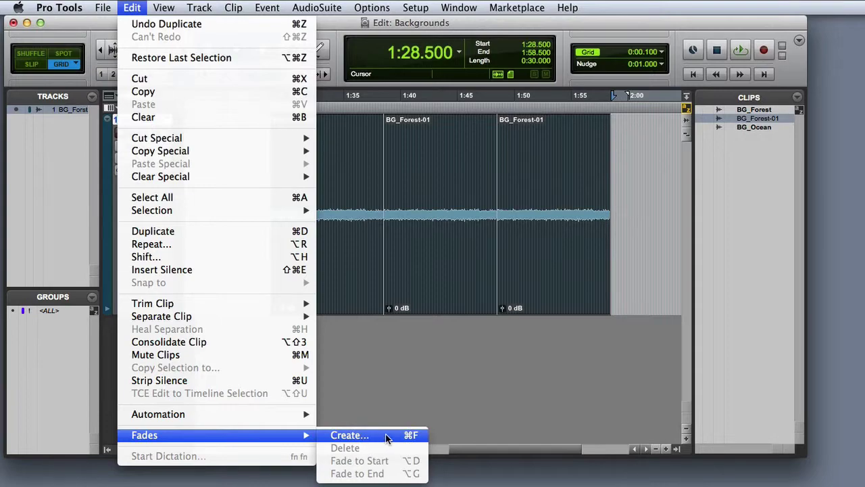
pyautogui.click(387, 436)
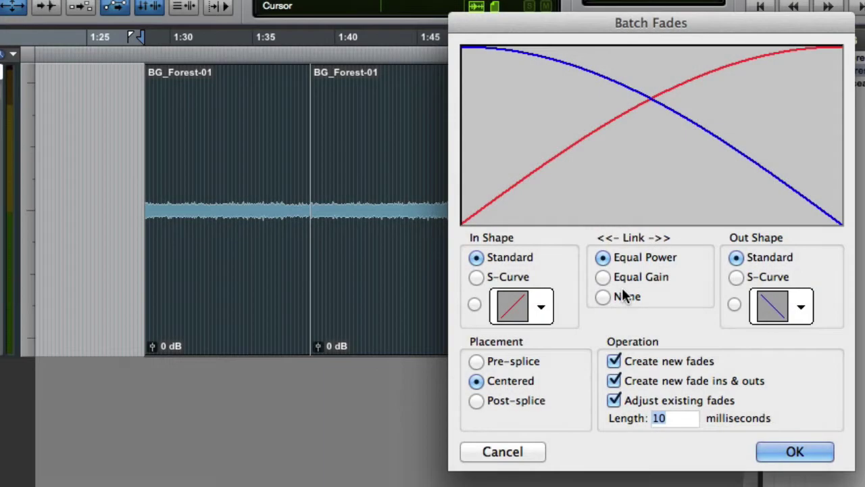
pyautogui.click(602, 277)
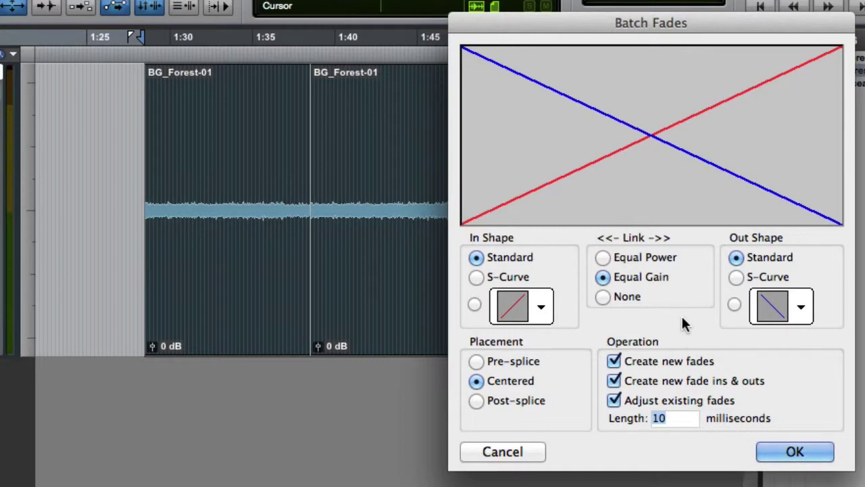
pyautogui.click(603, 257)
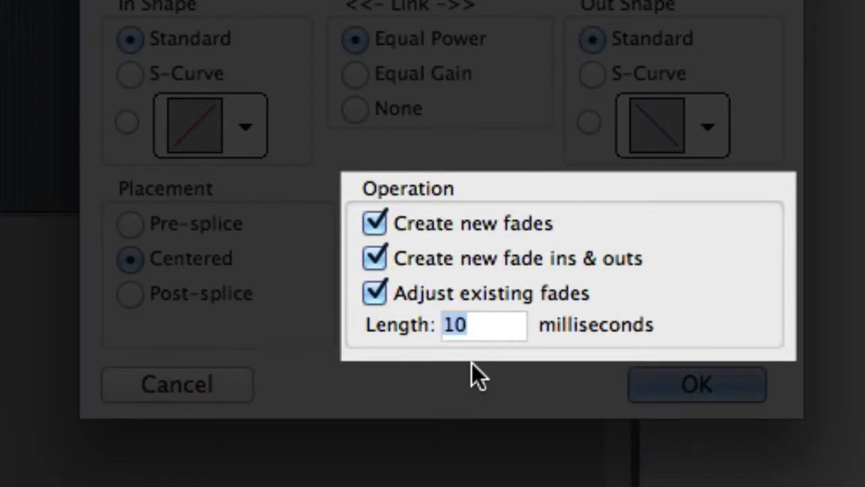
pyautogui.write('500')
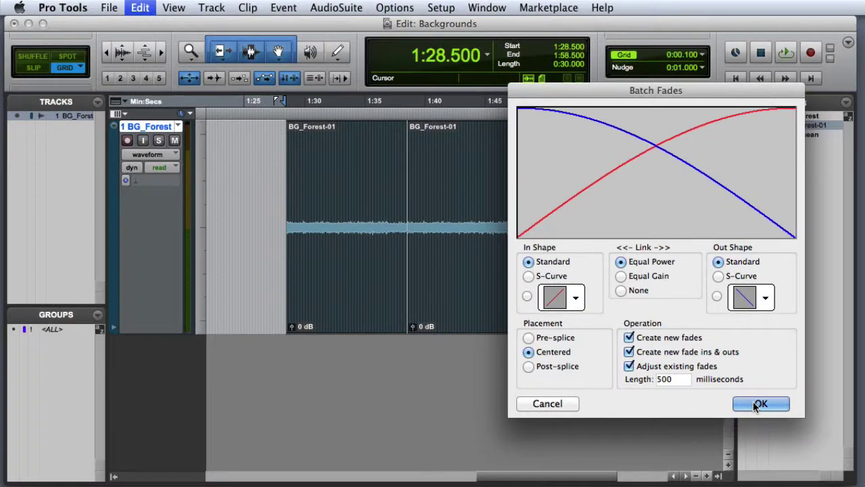
pyautogui.click(686, 385)
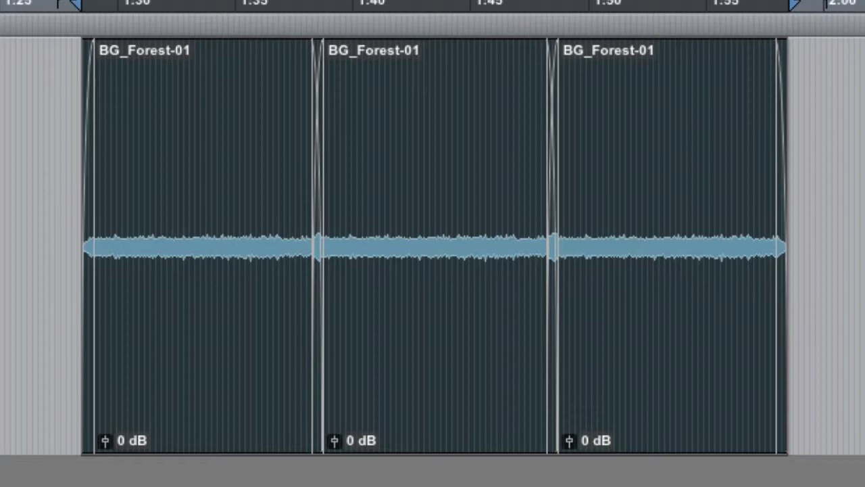
# Select the middle BG_Forest-01 copy and zoom in to check the crossfades on each side
pyautogui.tripleClick(449, 134)
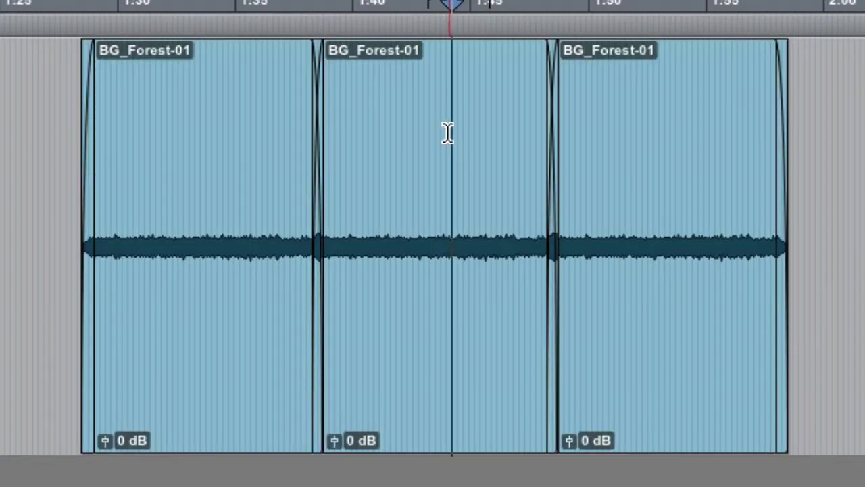
pyautogui.click(442, 322)
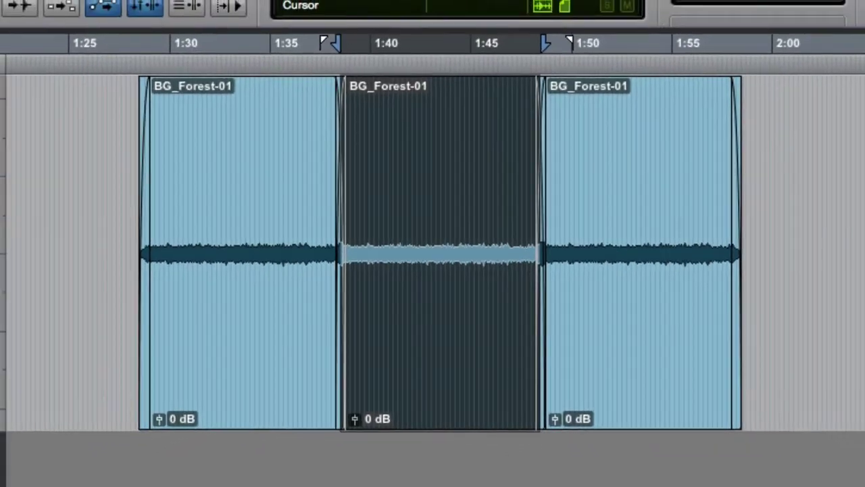
pyautogui.hotkey('ctrl', ']')
pyautogui.hotkey('ctrl', ']')
pyautogui.hotkey('ctrl', ']')
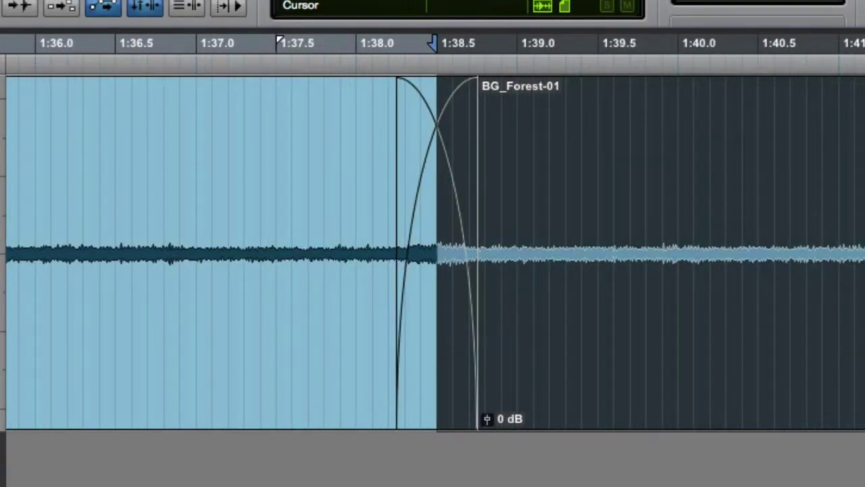
pyautogui.hotkey('ctrl', 'Tab')
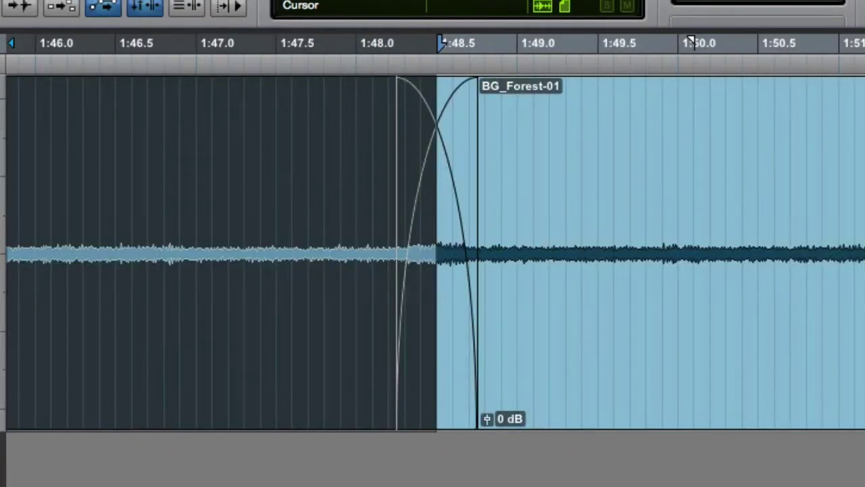
pyautogui.hotkey('ctrl', 'alt', 'Tab')
pyautogui.hotkey('ctrl', '[')
pyautogui.hotkey('ctrl', '[')
pyautogui.hotkey('ctrl', '[')
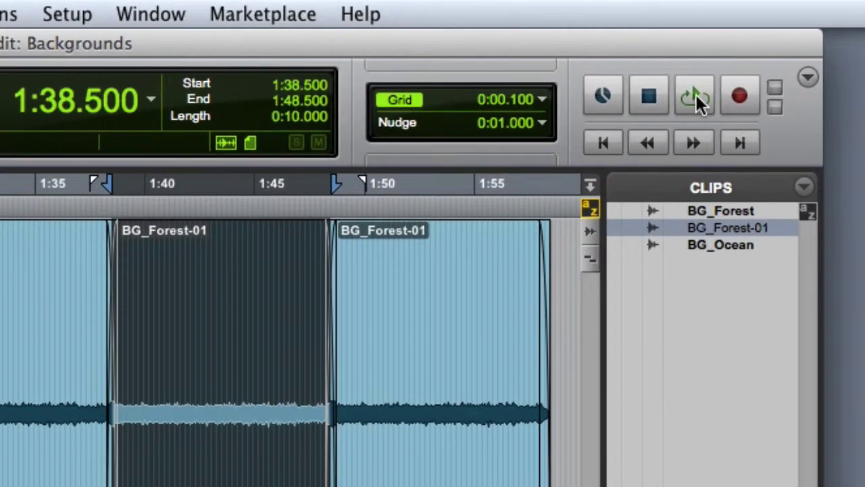
# Enable Dynamic Transport and set playback to start near 1:46.8, before the loop seam
pyautogui.rightClick(696, 95)
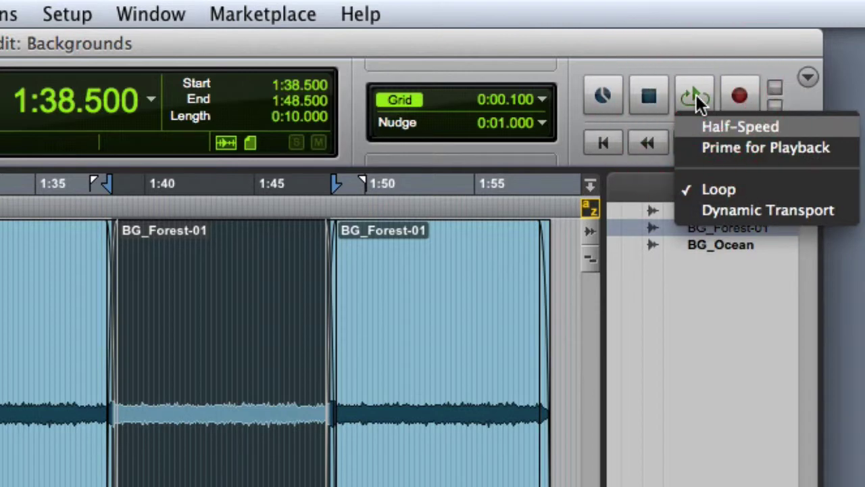
pyautogui.click(762, 210)
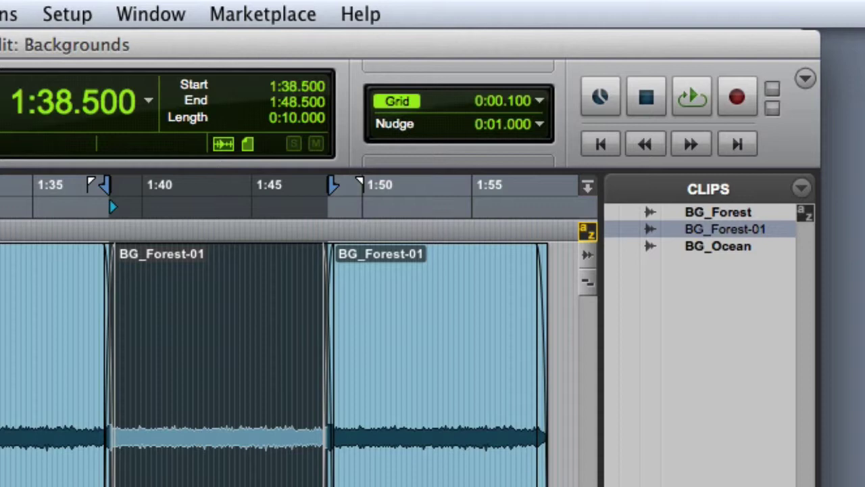
pyautogui.click(295, 209)
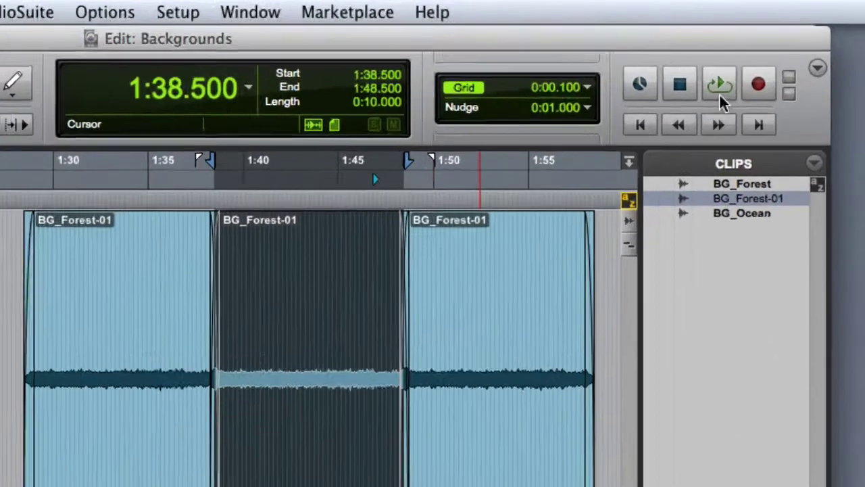
# Turn Dynamic Transport off again and bring up the Edit menu
pyautogui.rightClick(786, 57)
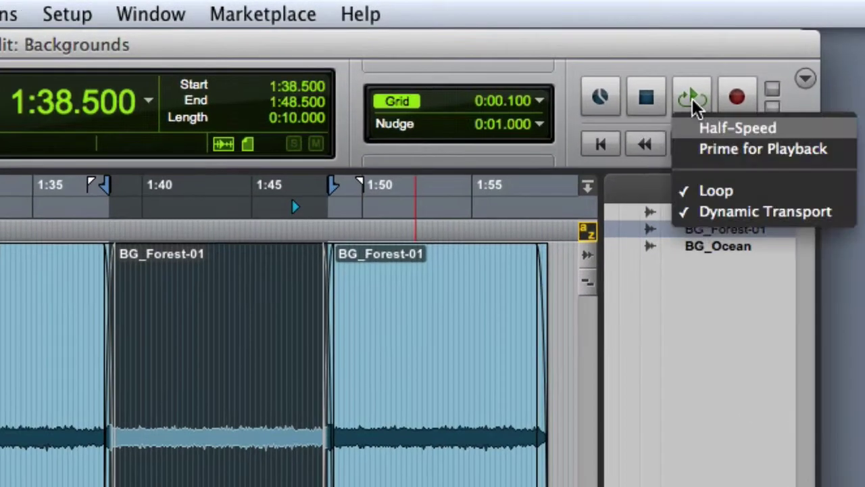
pyautogui.click(725, 212)
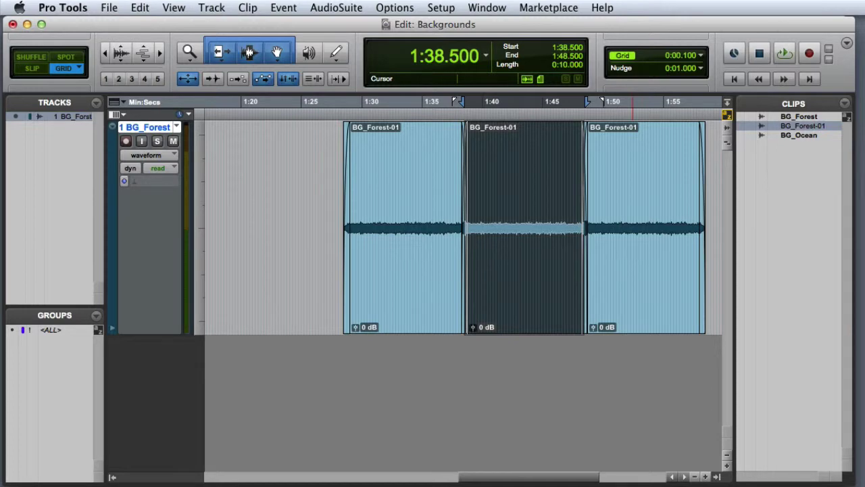
pyautogui.click(140, 7)
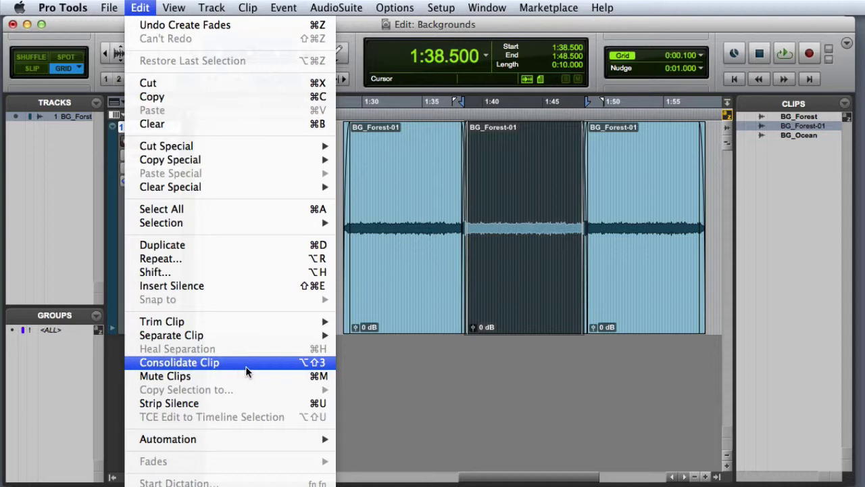
# Consolidate the middle clip into BG_Forest_01 and select the first copy for removal
pyautogui.click(272, 363)
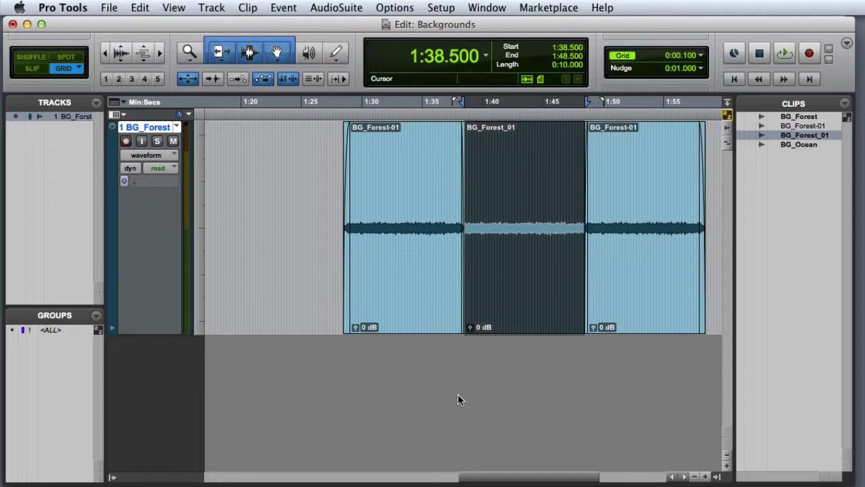
pyautogui.click(417, 325)
# Delete the first and third clips, then select the remaining consolidated BG_Forest_01 clip
pyautogui.press('Delete')
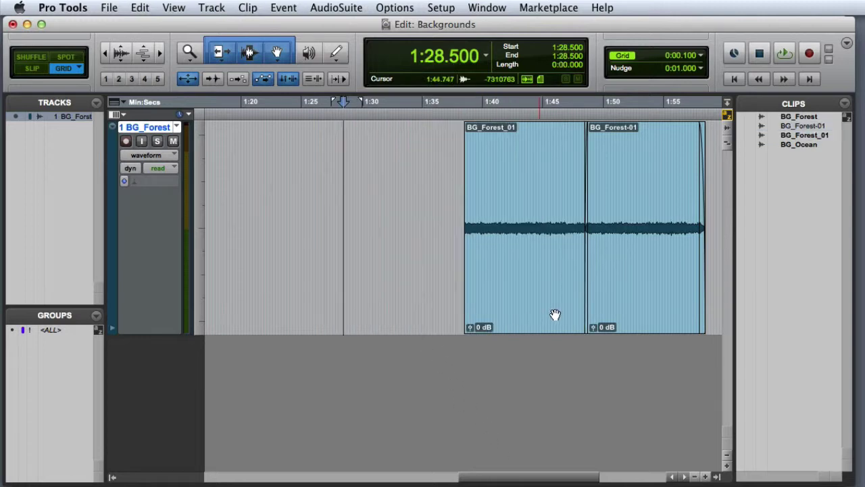
pyautogui.click(619, 312)
pyautogui.press('Delete')
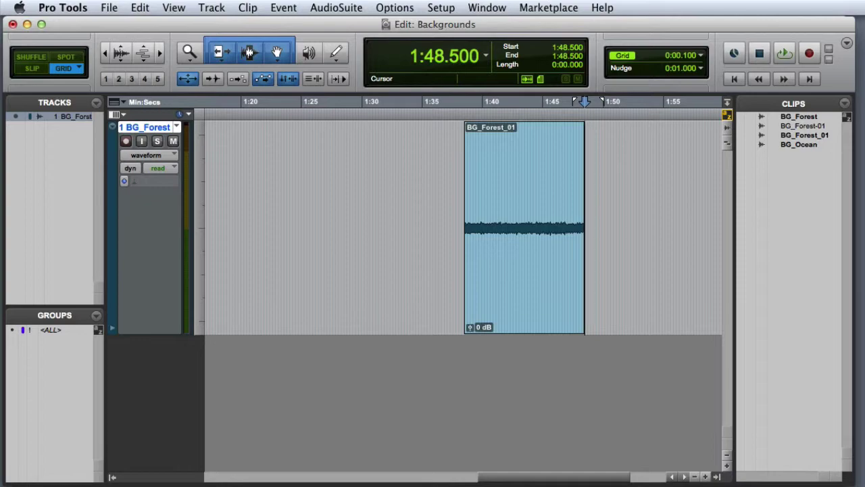
pyautogui.click(539, 316)
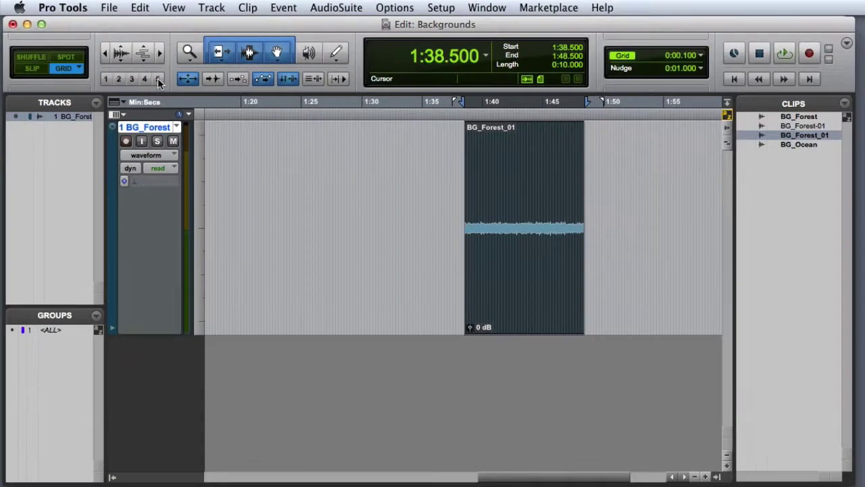
# At zoom preset 5 in Slip mode, trim BG_Forest_01's start in to a zero crossing
pyautogui.click(353, 176)
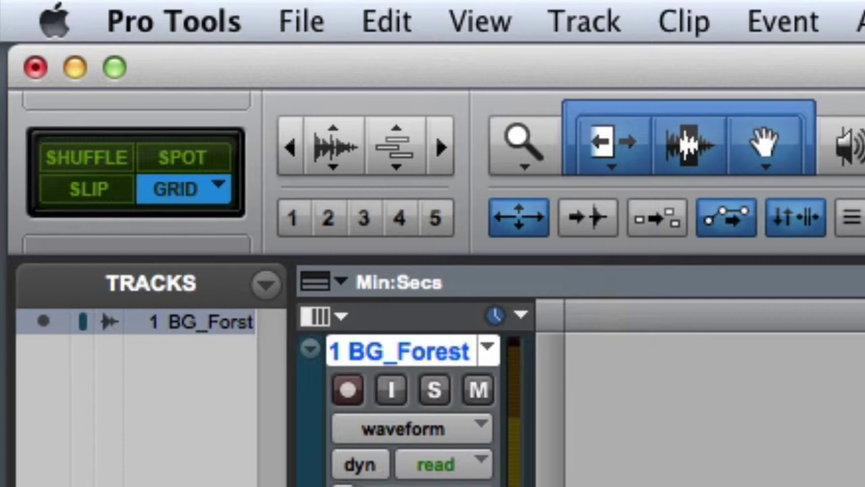
pyautogui.click(98, 196)
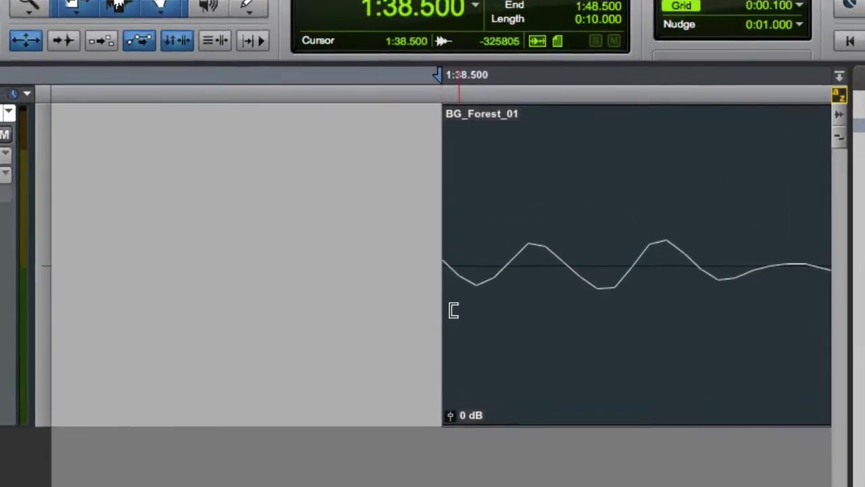
pyautogui.moveTo(454, 310); pyautogui.dragTo(636, 344)
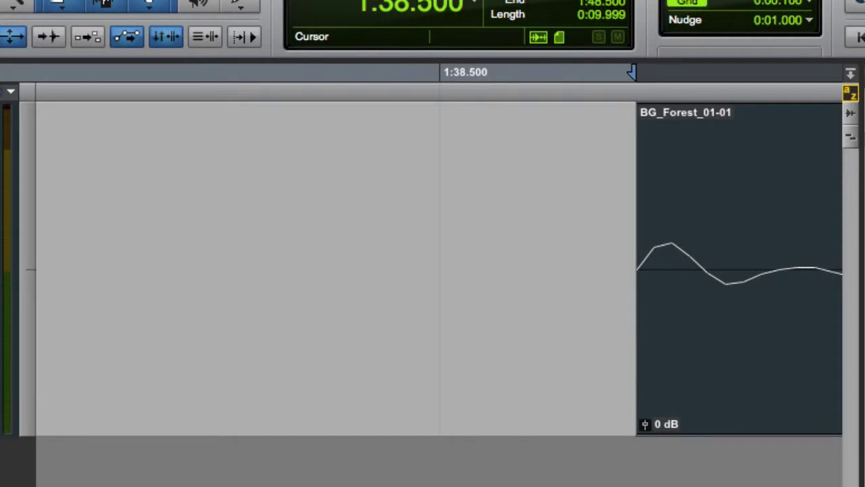
# Trim BG_Forest_01-01's end back to a zero crossing at 1:48.499, a 9.999-second clip
pyautogui.hscroll(5, 433, 271)
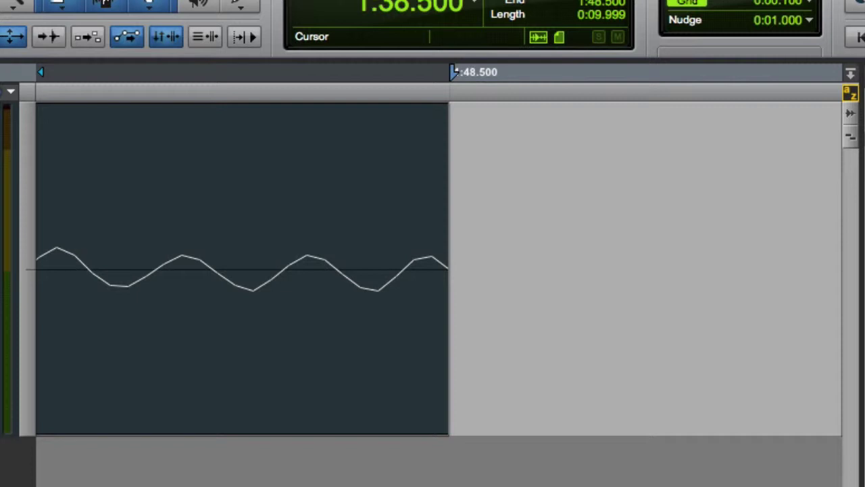
pyautogui.press('Left')
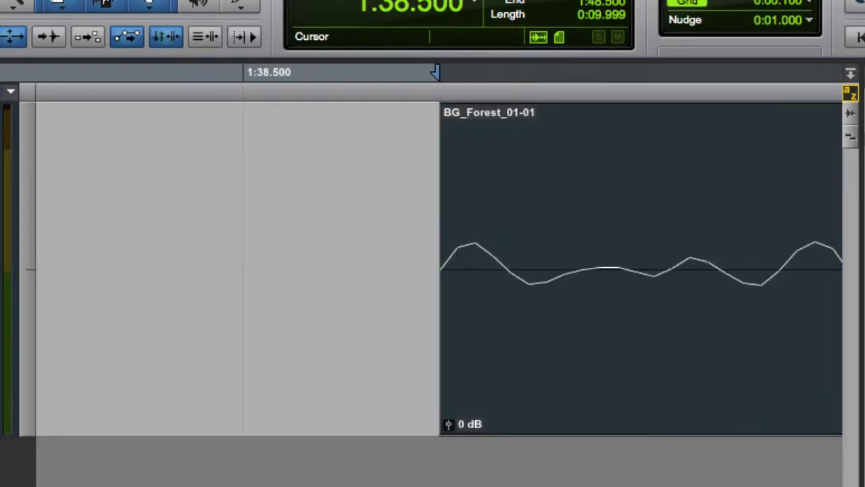
pyautogui.press('Right')
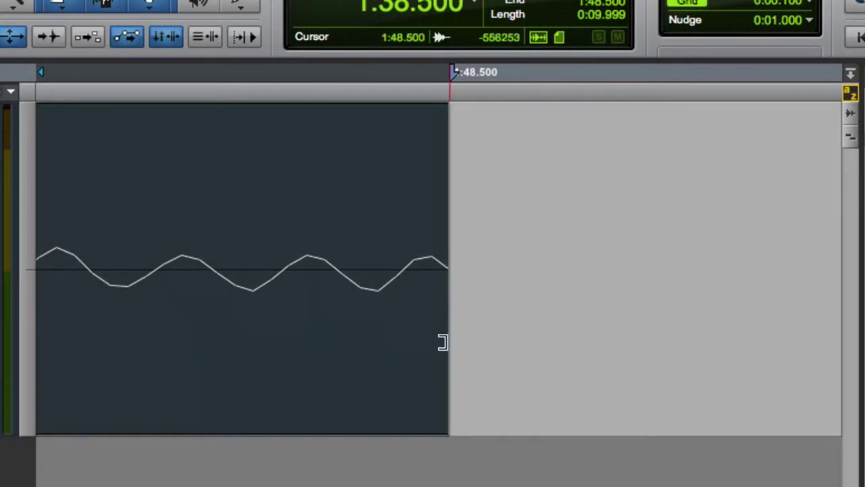
pyautogui.moveTo(438, 322); pyautogui.dragTo(285, 342)
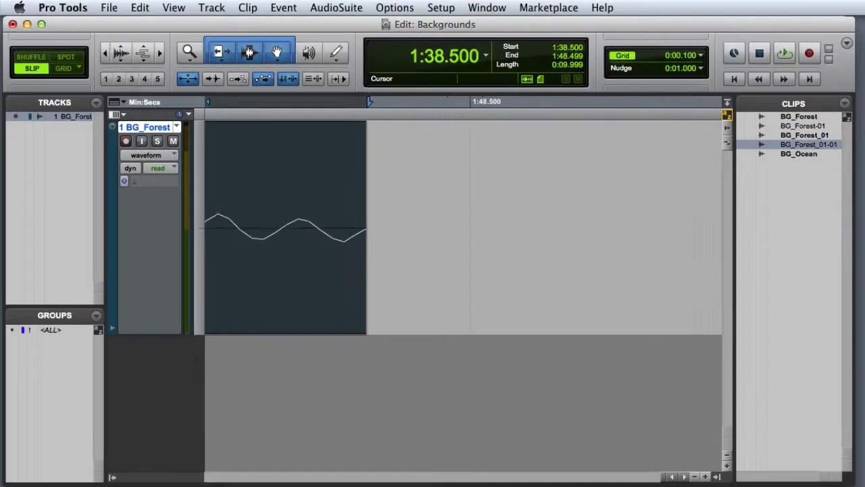
pyautogui.hotkey('alt', 'f')
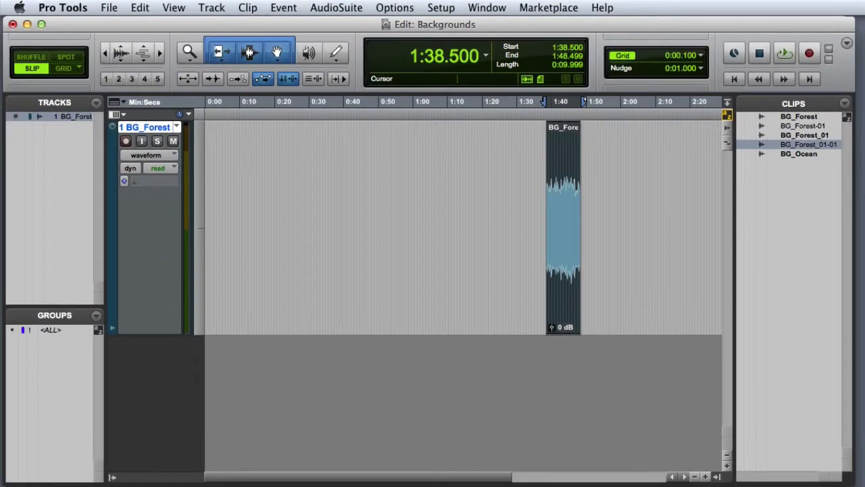
# Enable Dynamic Transport and play the loop's seam from 1:47.354, then stop
pyautogui.rightClick(784, 54)
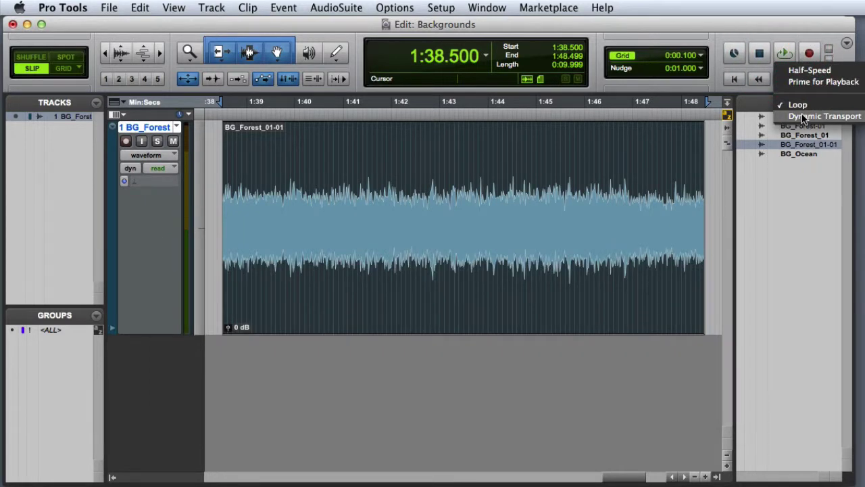
pyautogui.click(823, 116)
pyautogui.click(651, 120)
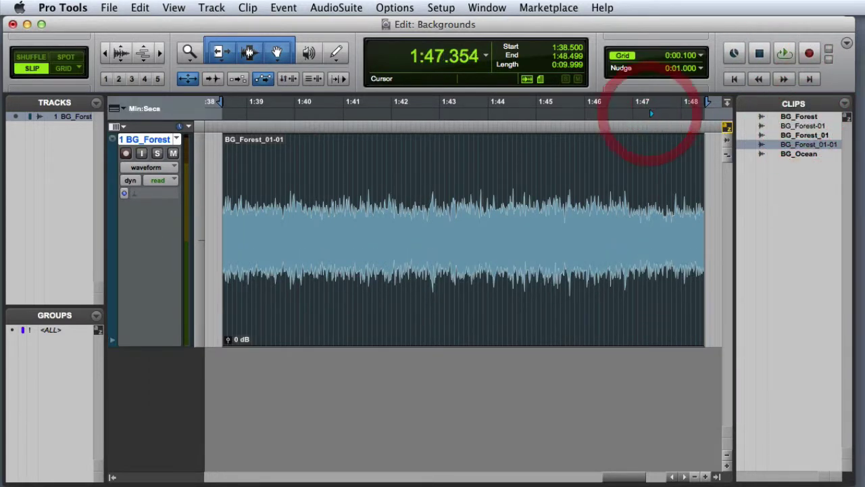
pyautogui.press('space')
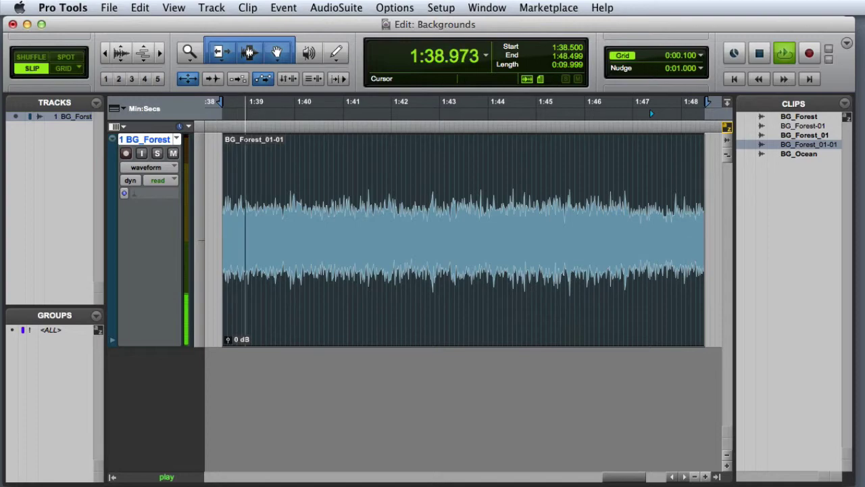
pyautogui.press('space')
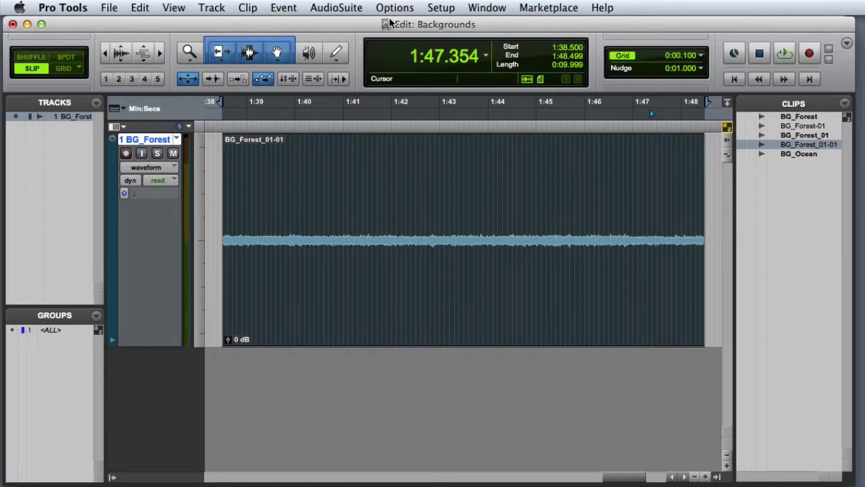
# Render AudioSuite Normalize on the forest loop with a -0.1 dB peak level
pyautogui.click(347, 8)
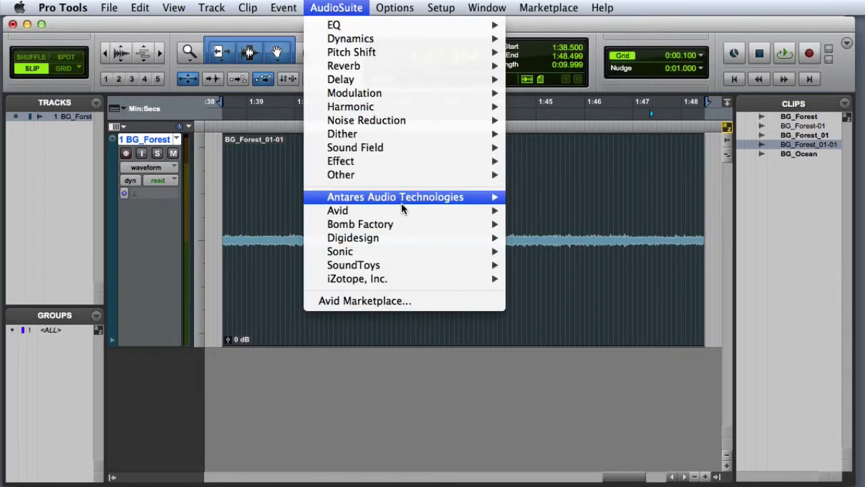
pyautogui.moveTo(406, 177)
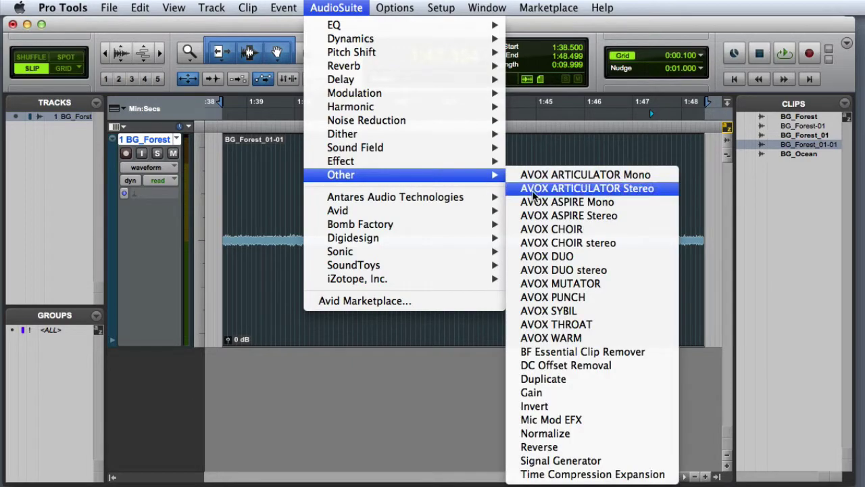
pyautogui.click(581, 434)
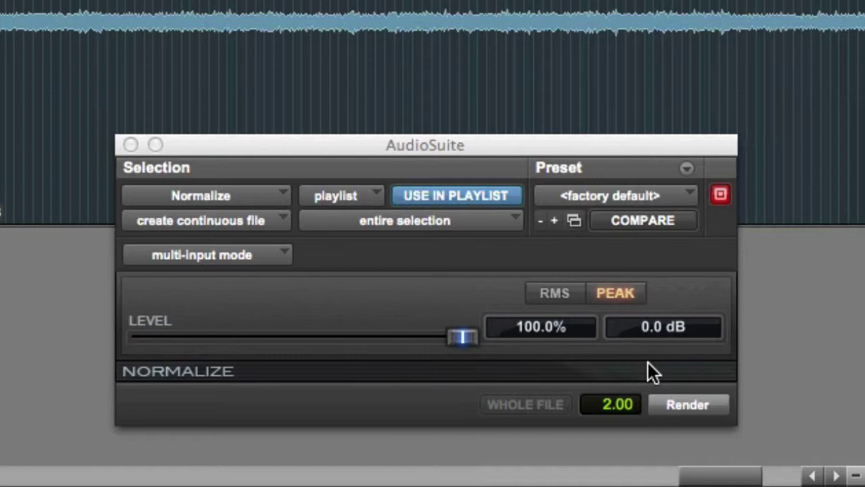
pyautogui.click(648, 328)
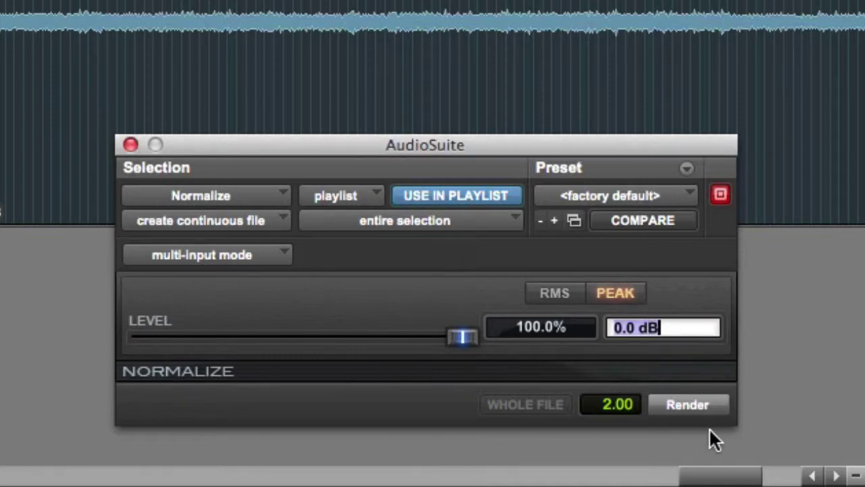
pyautogui.write('-0.1')
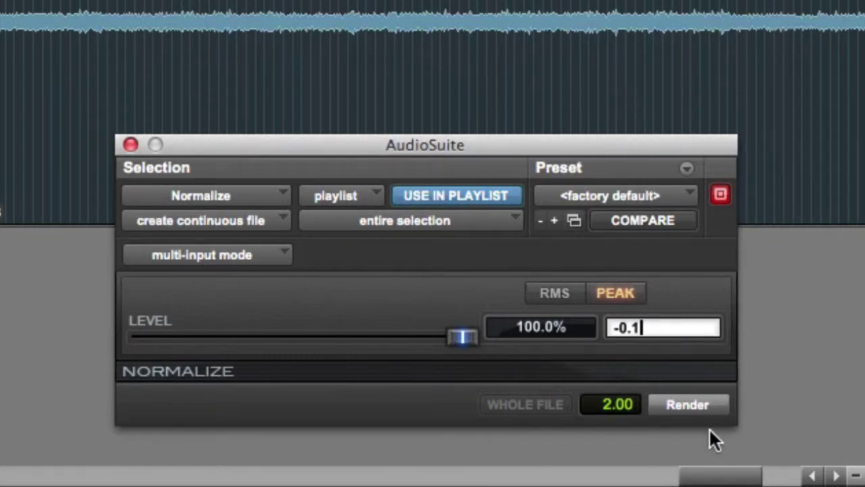
pyautogui.press('Return')
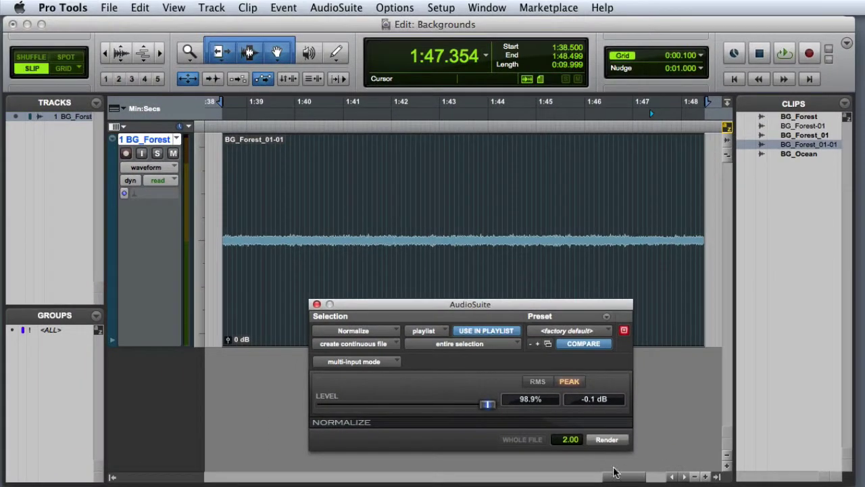
pyautogui.click(687, 405)
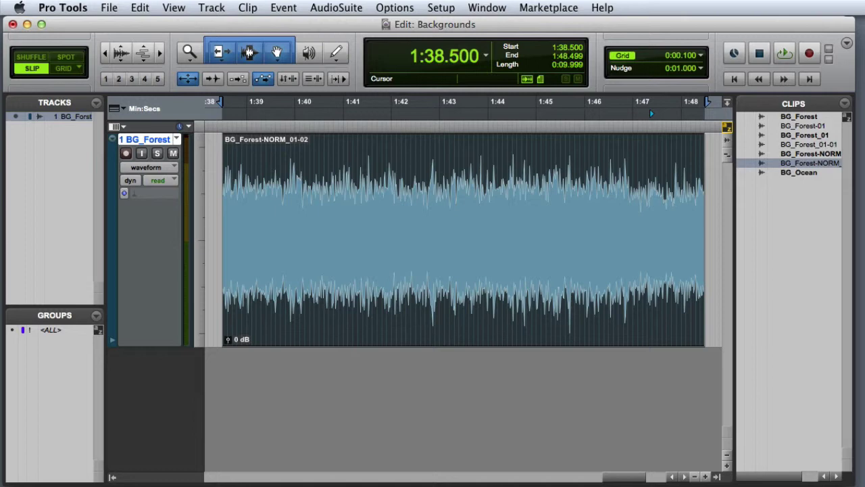
# Give the normalized BG_Forest-NORM_01-02 clip the name BG_Ocean_01
pyautogui.doubleClick(451, 324)
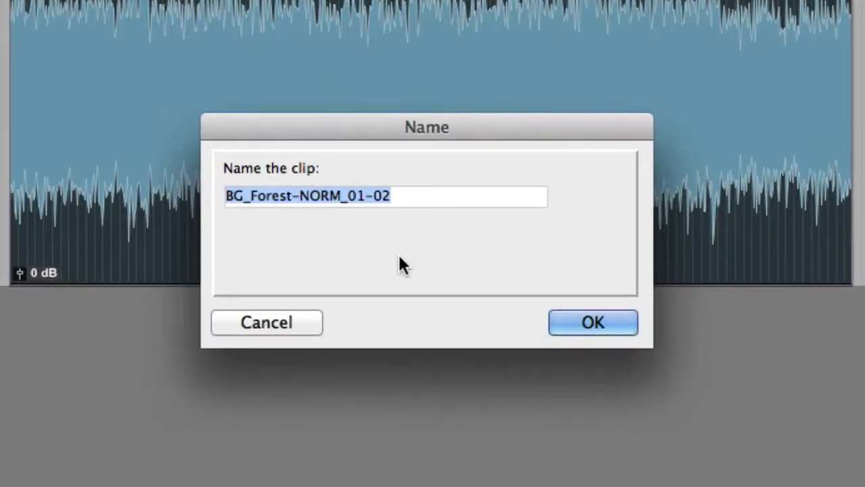
pyautogui.write('BG_Ocean')
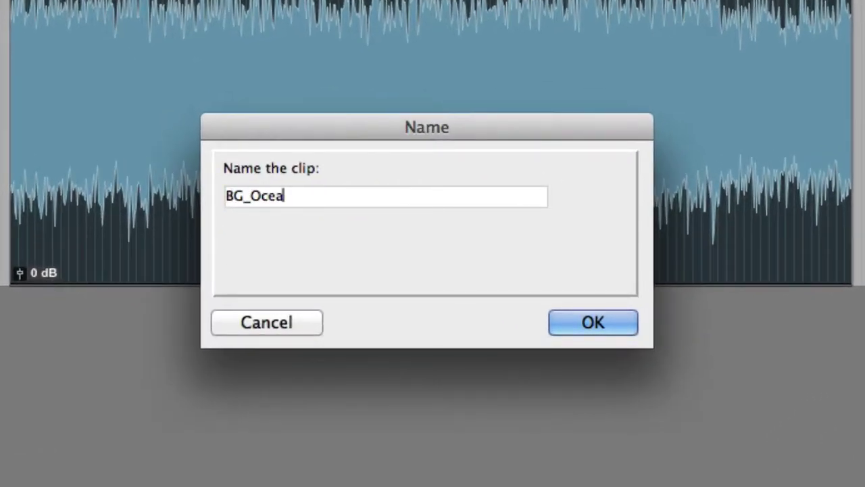
pyautogui.write('_01')
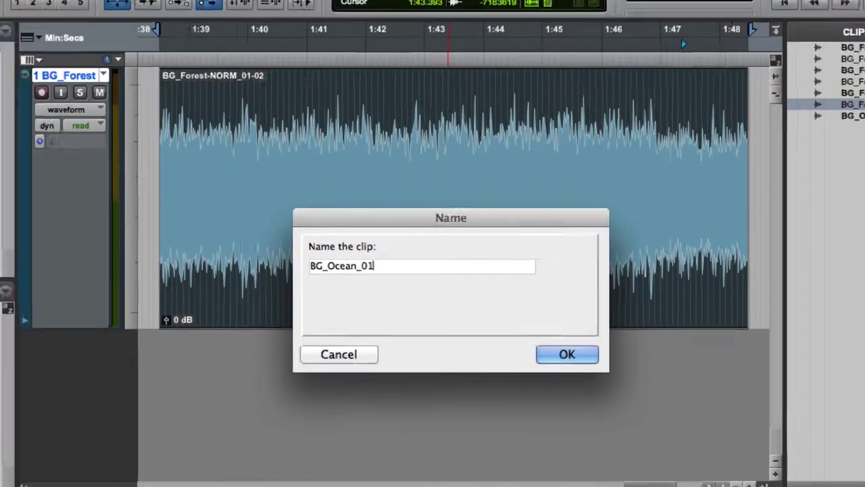
pyautogui.press('Return')
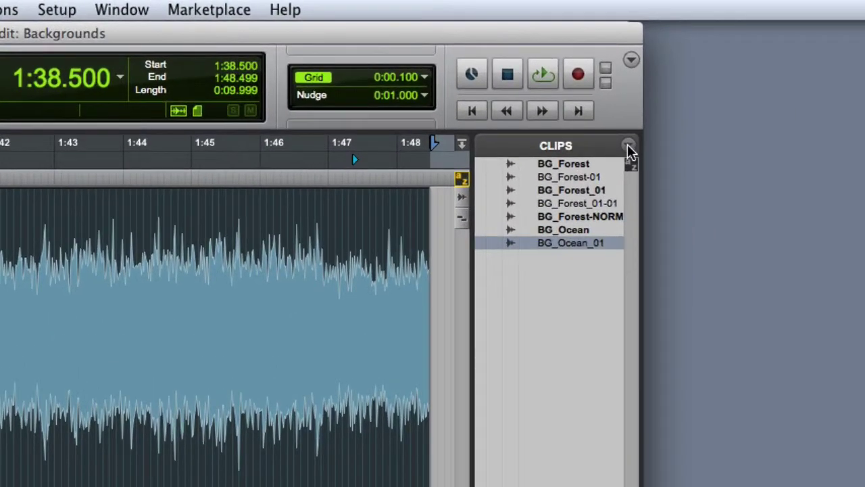
# Export BG_Ocean_01 from the Clips list as a 16-bit, 48 kHz WAV file
pyautogui.click(628, 149)
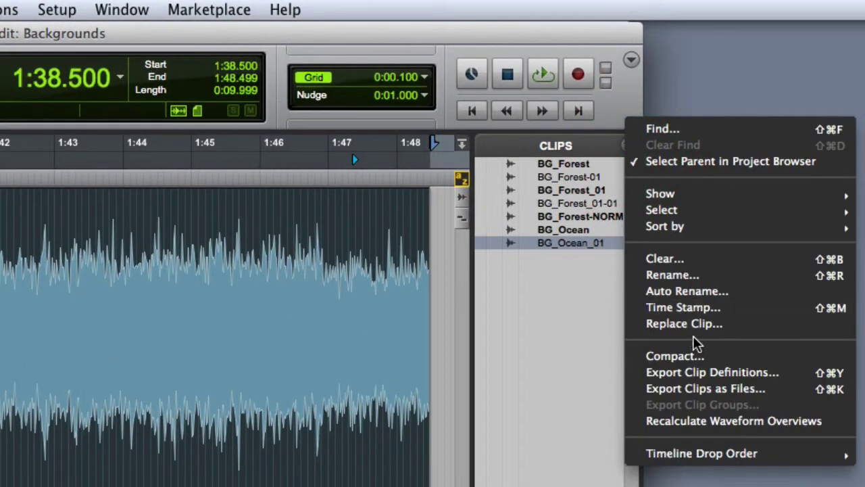
pyautogui.click(699, 389)
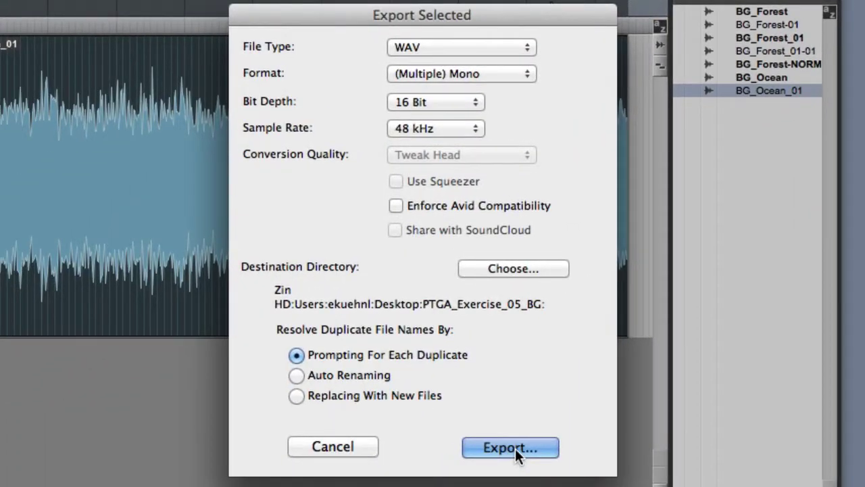
pyautogui.click(515, 451)
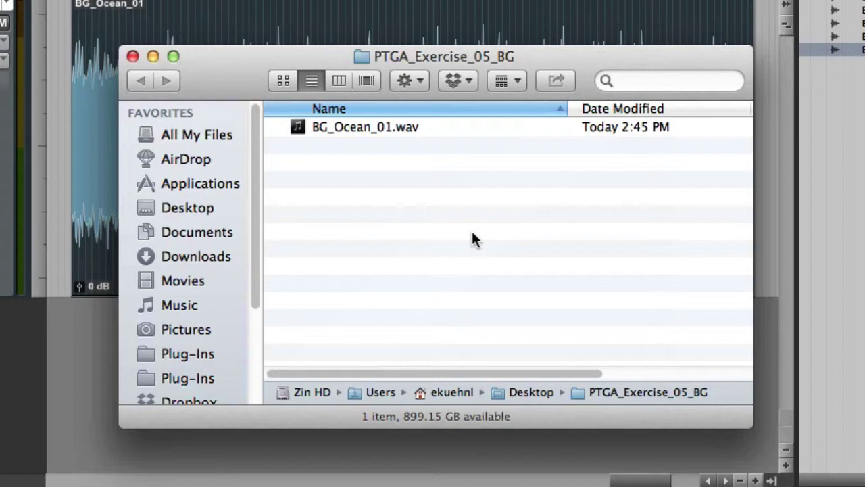
# Preview BG_Ocean_01.wav with Quick Look, then close the PTGA_Exercise_05_BG folder window
pyautogui.click(381, 127)
pyautogui.press('space')
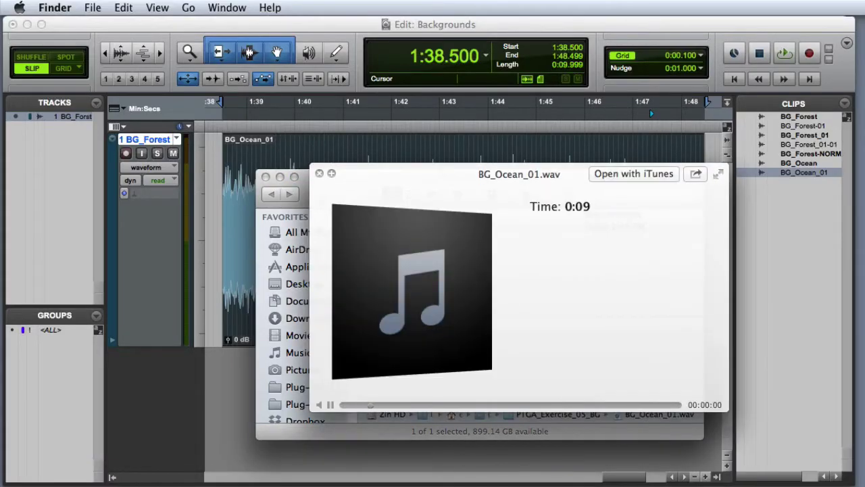
pyautogui.press('space')
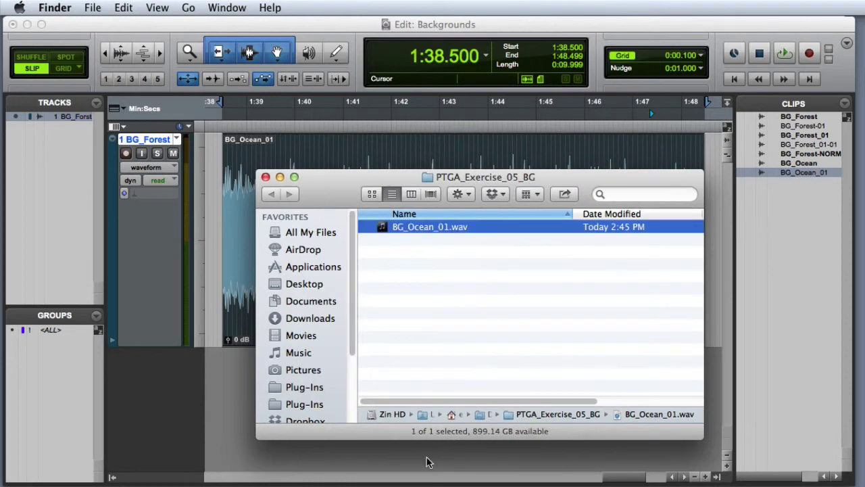
pyautogui.click(265, 177)
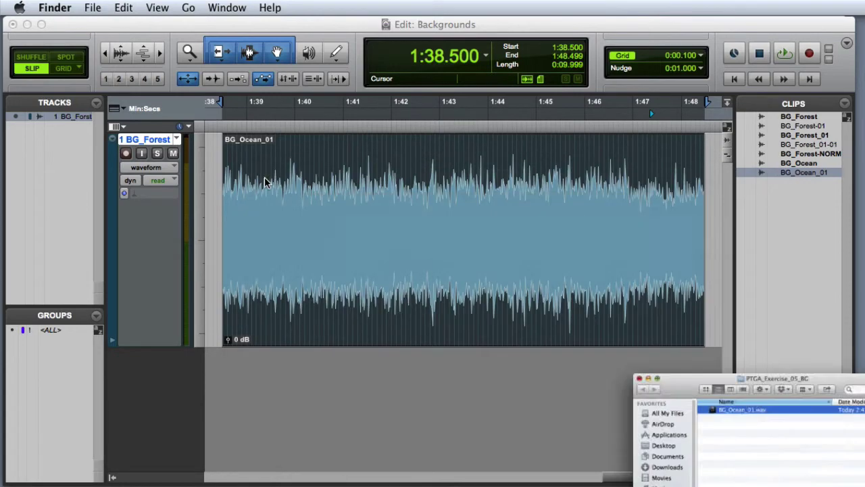